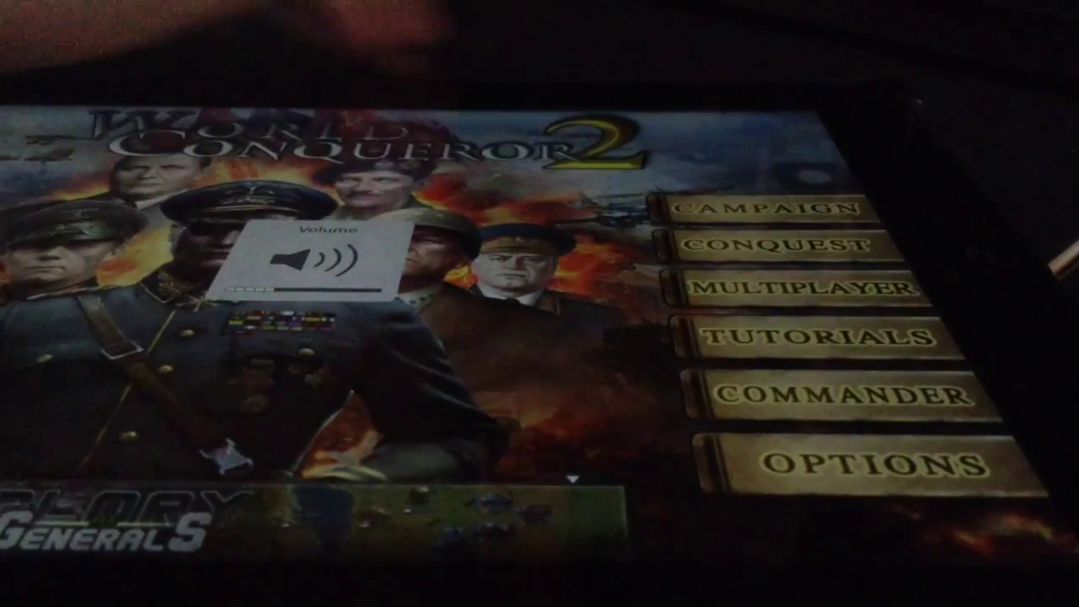
Step: Choose Campaign on the main menu to list the Allies and NATO campaigns
{"action": "left_click", "coordinate": [763, 208]}
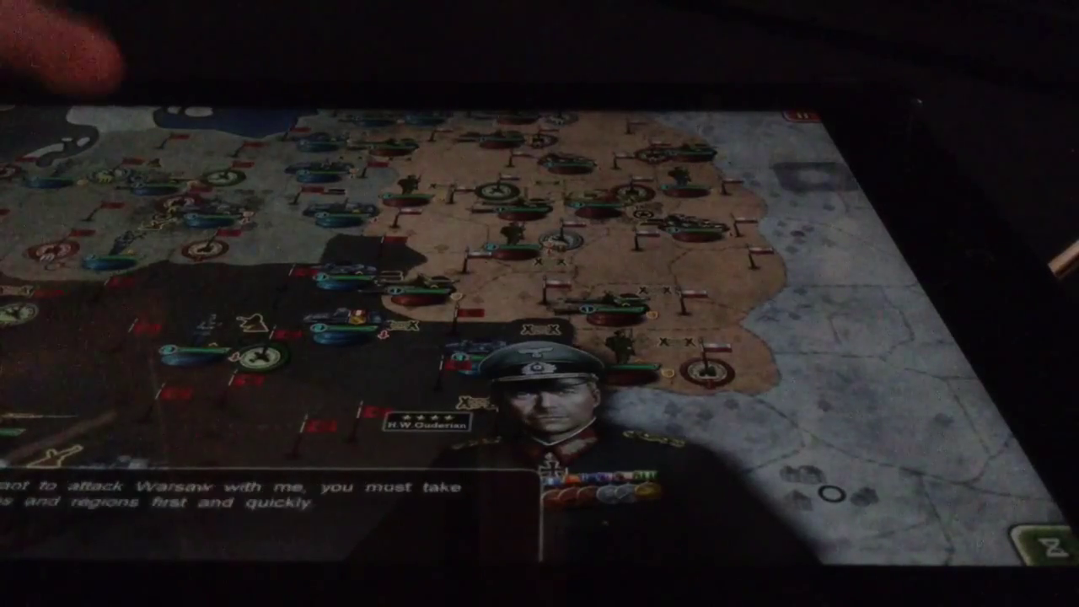
Step: Dismiss the general's Warsaw attack briefing to reveal the Poland invasion map
{"action": "left_click", "coordinate": [253, 498]}
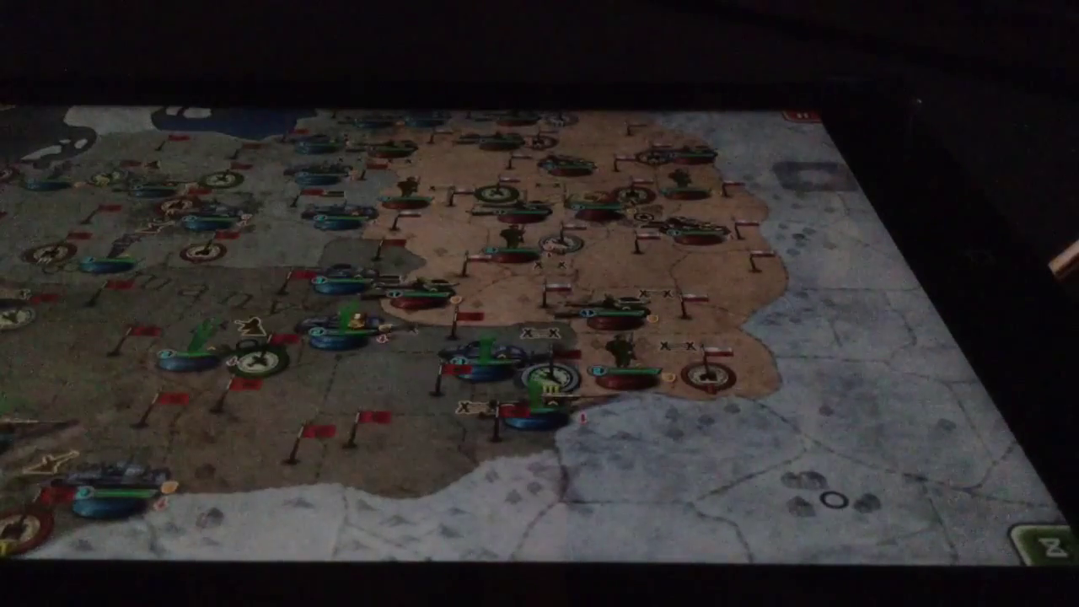
Step: Target and confirm attacks on several adjacent Polish units along the central front
{"action": "left_click", "coordinate": [624, 371]}
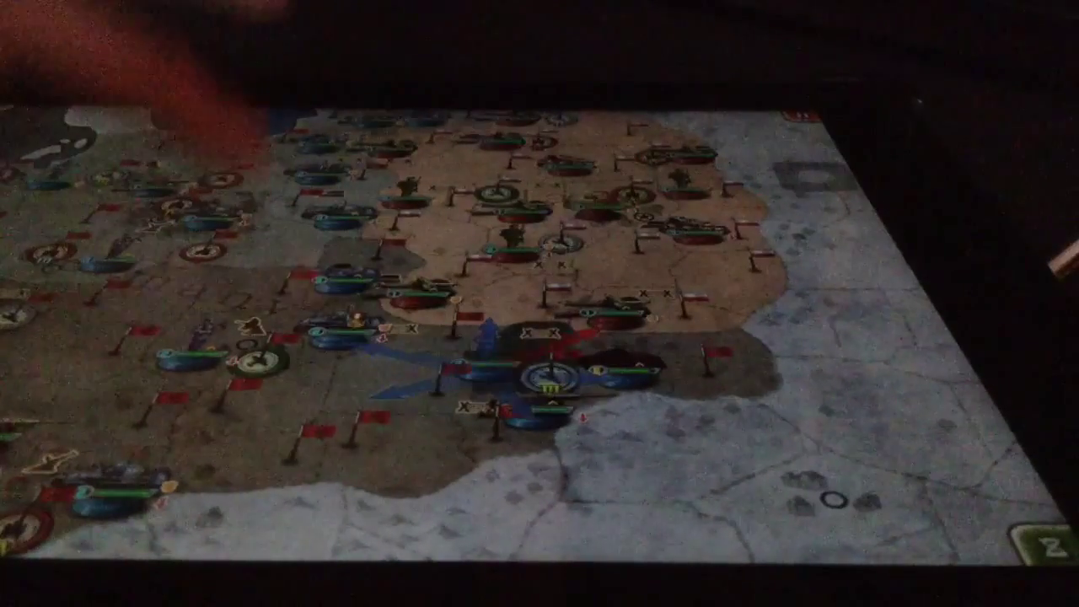
{"action": "left_click", "coordinate": [456, 190]}
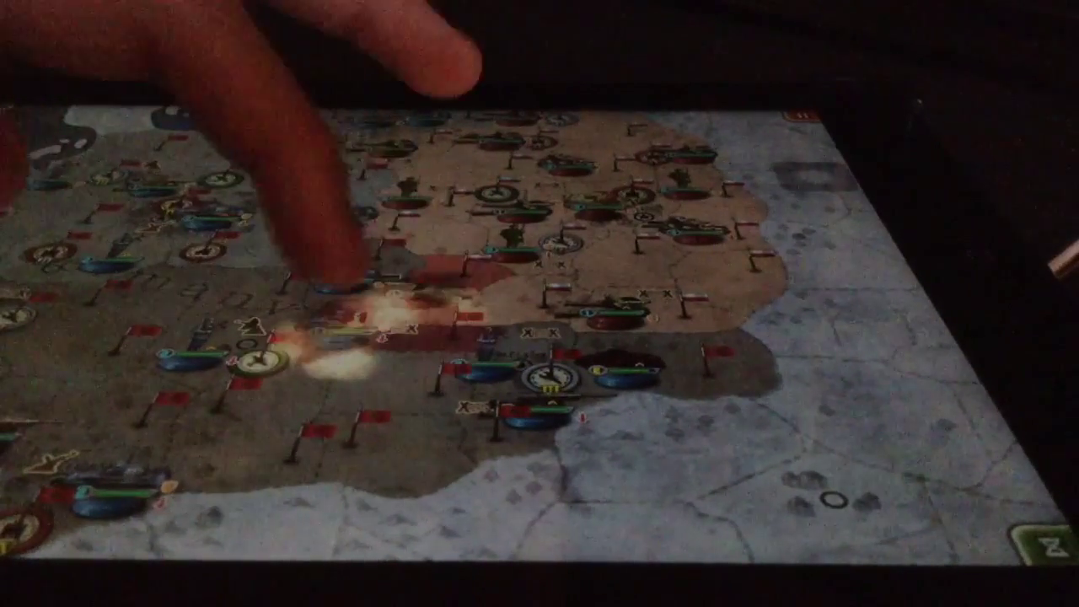
{"action": "left_click", "coordinate": [435, 295]}
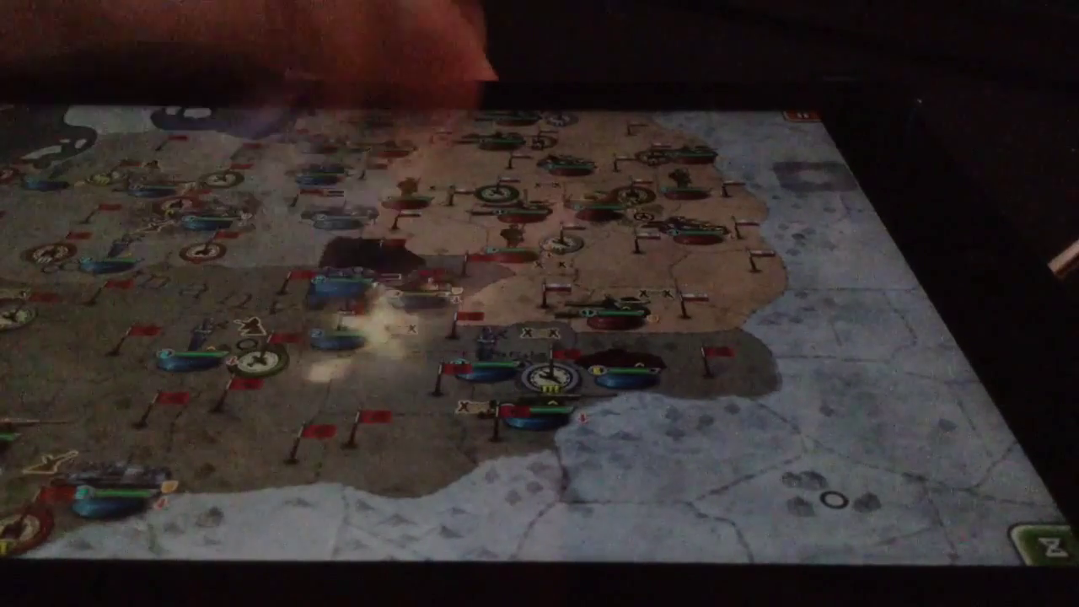
{"action": "left_click", "coordinate": [514, 224]}
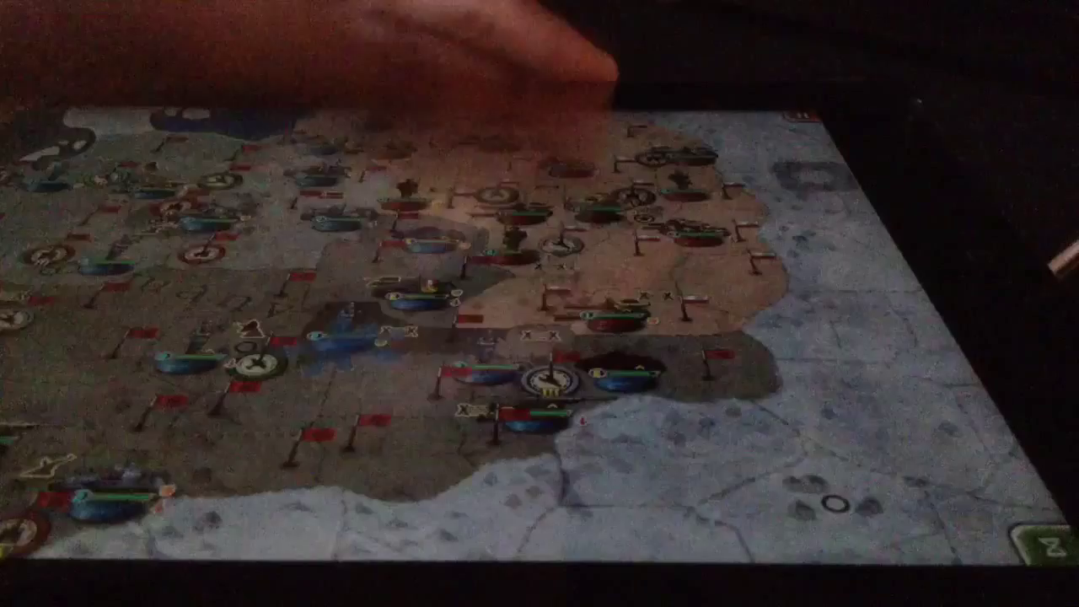
{"action": "left_click", "coordinate": [527, 249]}
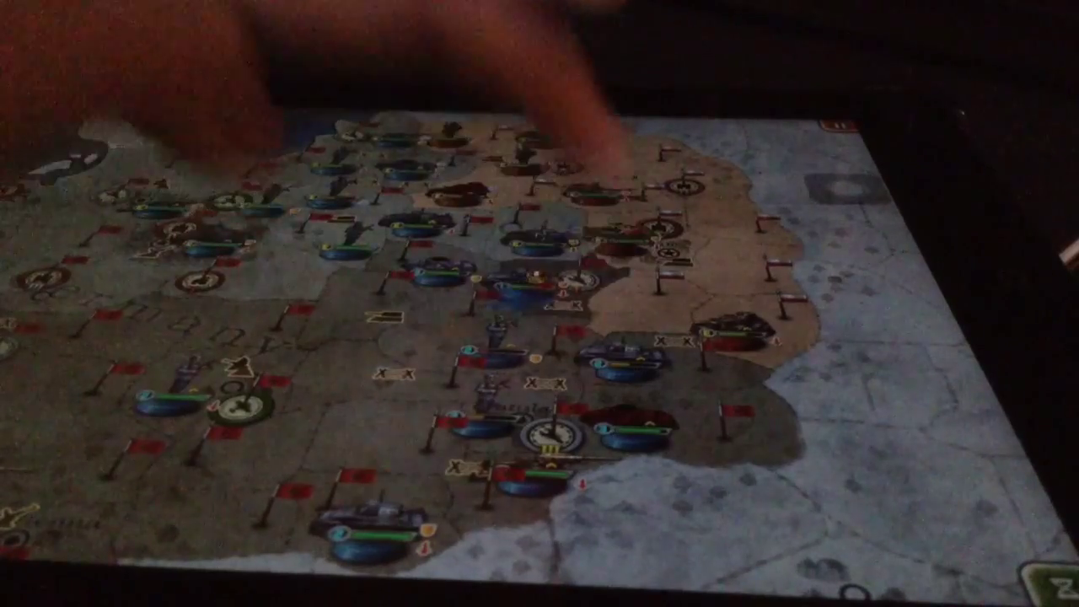
Step: Attack the eastern Polish unit and advance German forces into its territory
{"action": "left_click", "coordinate": [523, 274]}
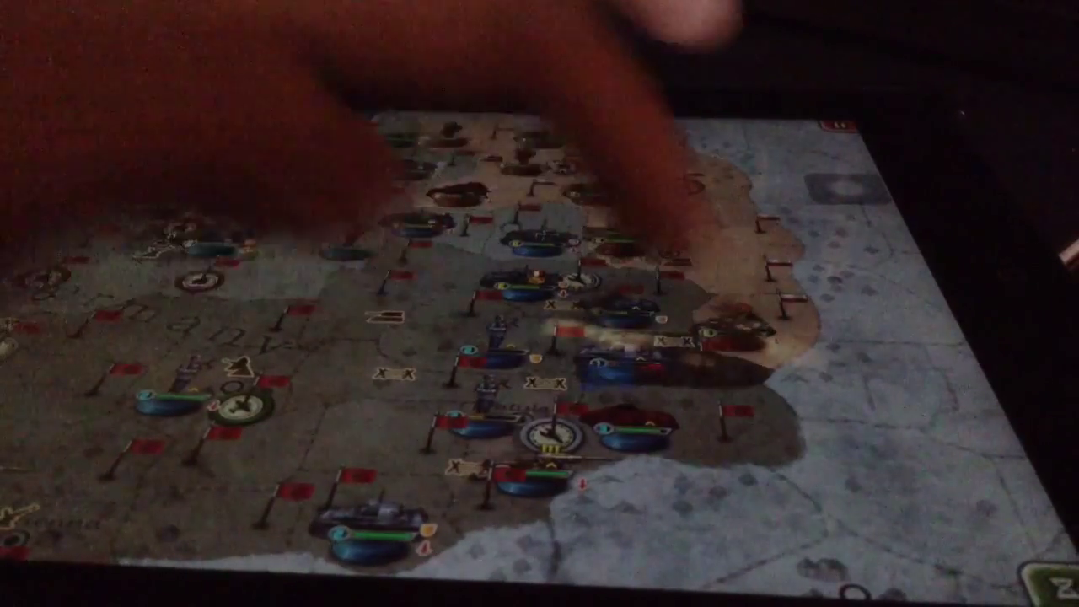
{"action": "left_click", "coordinate": [590, 274]}
{"action": "left_click", "coordinate": [410, 270]}
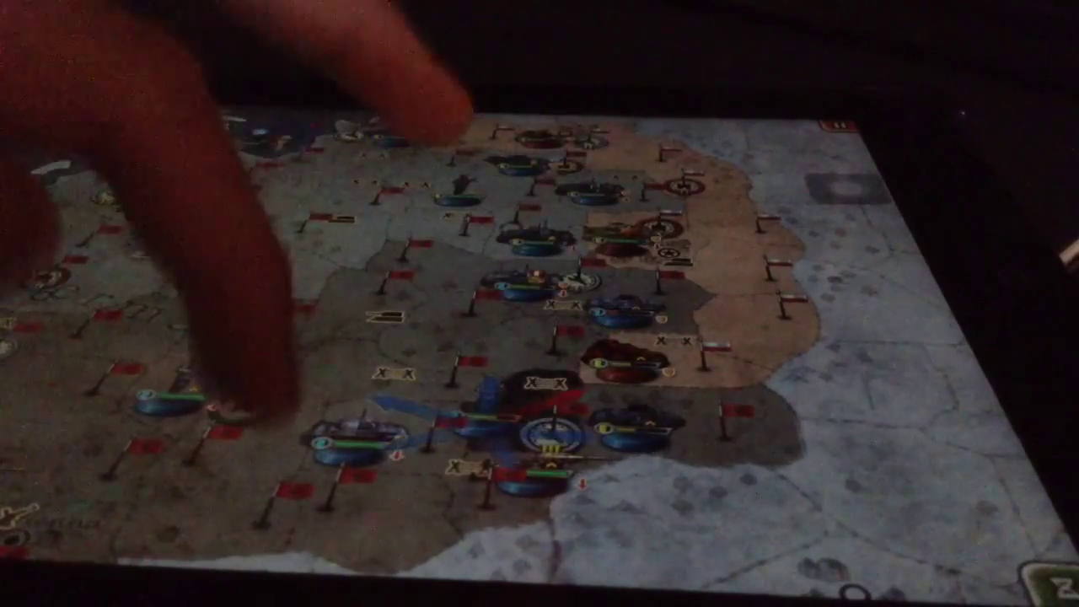
Step: Strike the Polish units near the centre, confirming each attack
{"action": "left_click", "coordinate": [645, 363]}
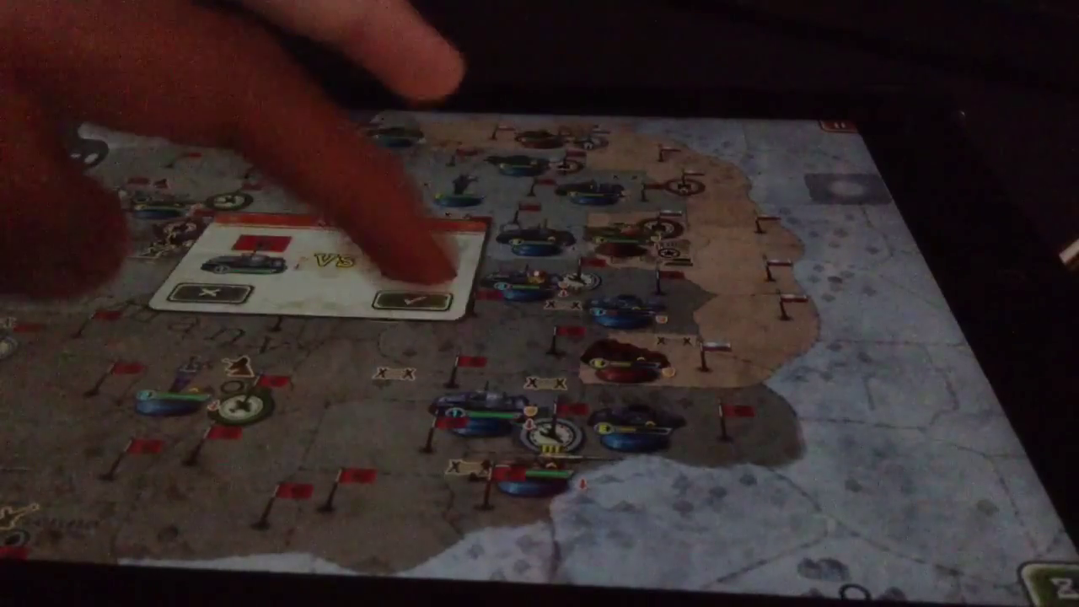
{"action": "left_click", "coordinate": [413, 299]}
{"action": "left_click", "coordinate": [523, 245]}
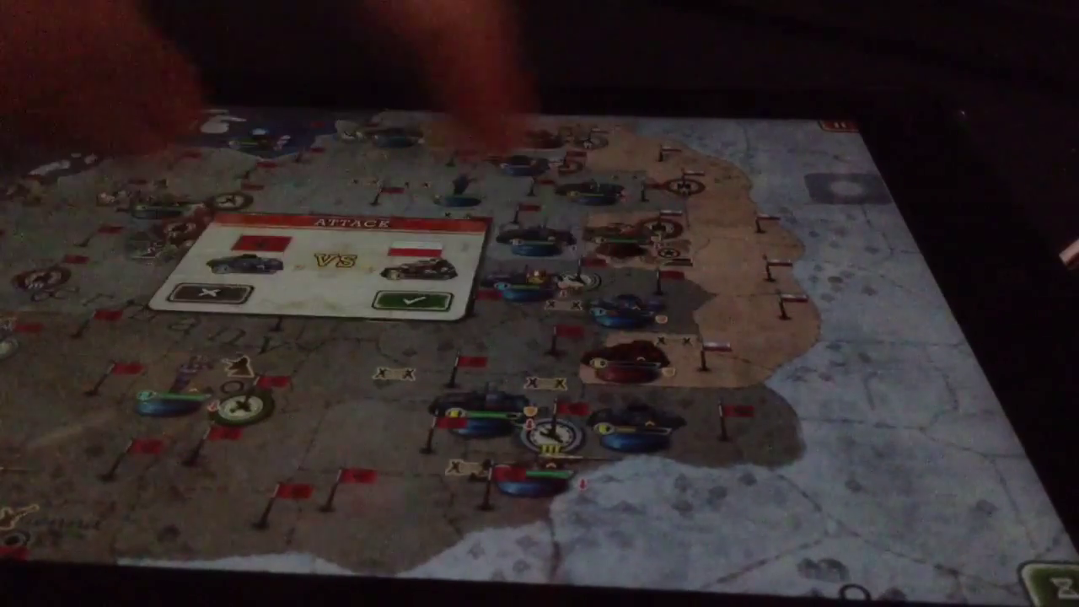
{"action": "left_click", "coordinate": [413, 298]}
{"action": "left_click", "coordinate": [523, 245]}
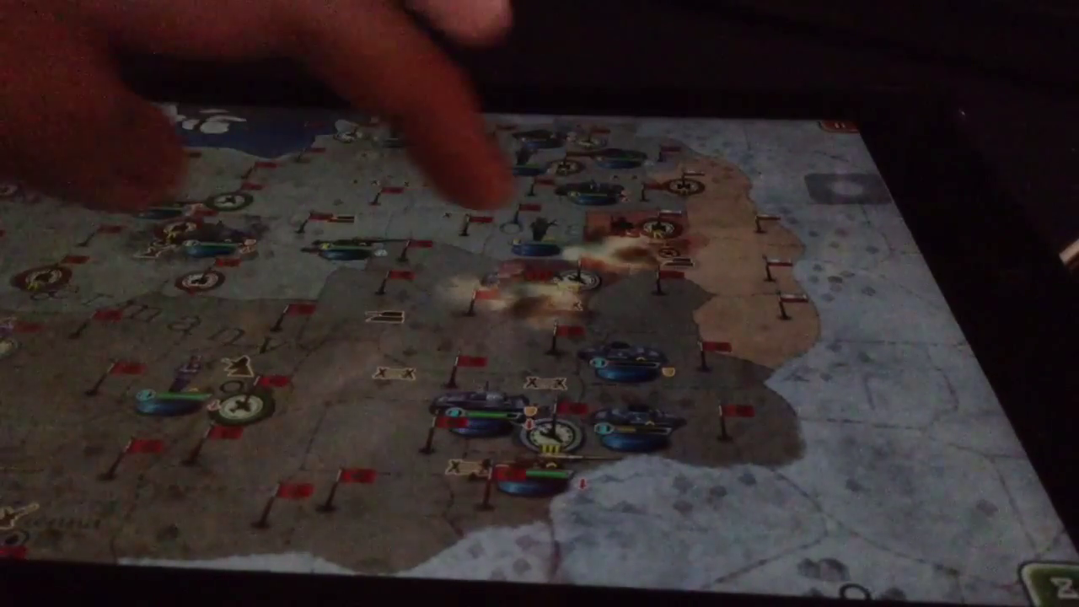
Step: Attack the central Polish unit and the last border defender
{"action": "left_click", "coordinate": [548, 269]}
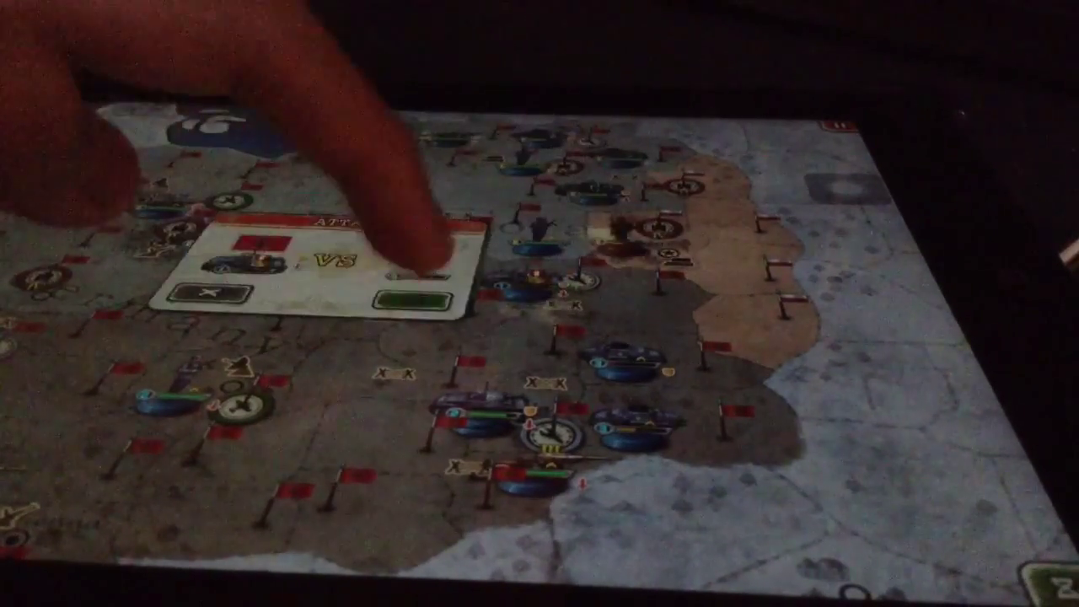
{"action": "left_click", "coordinate": [422, 295]}
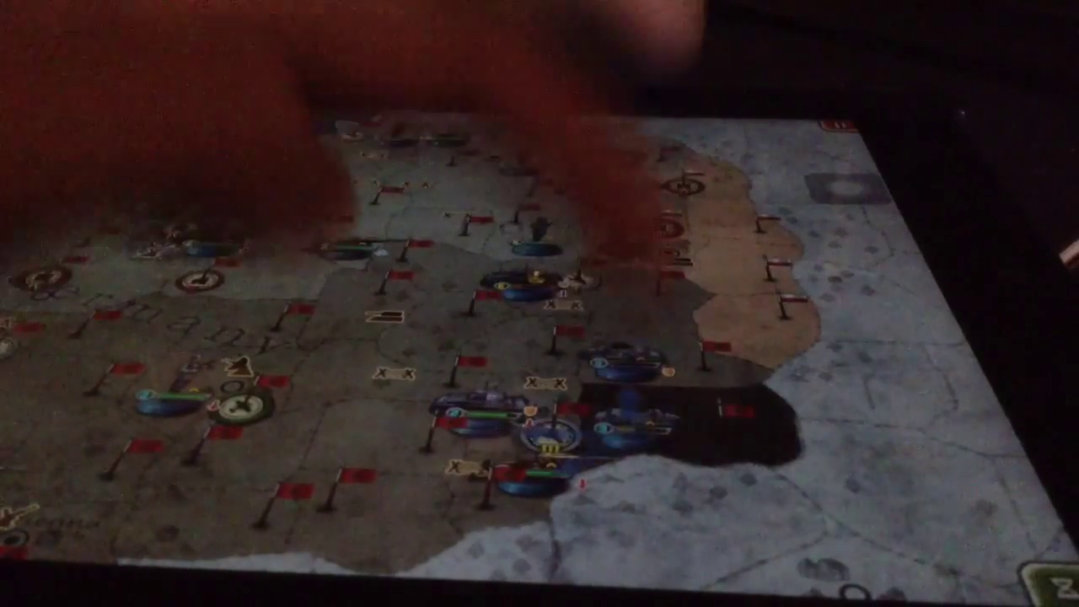
{"action": "left_click", "coordinate": [628, 232]}
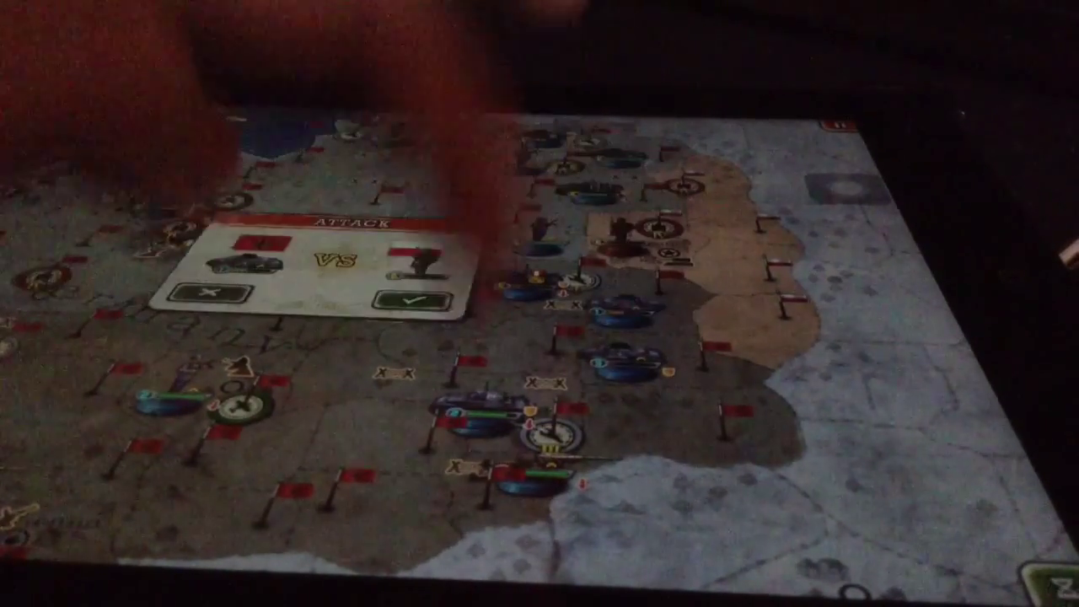